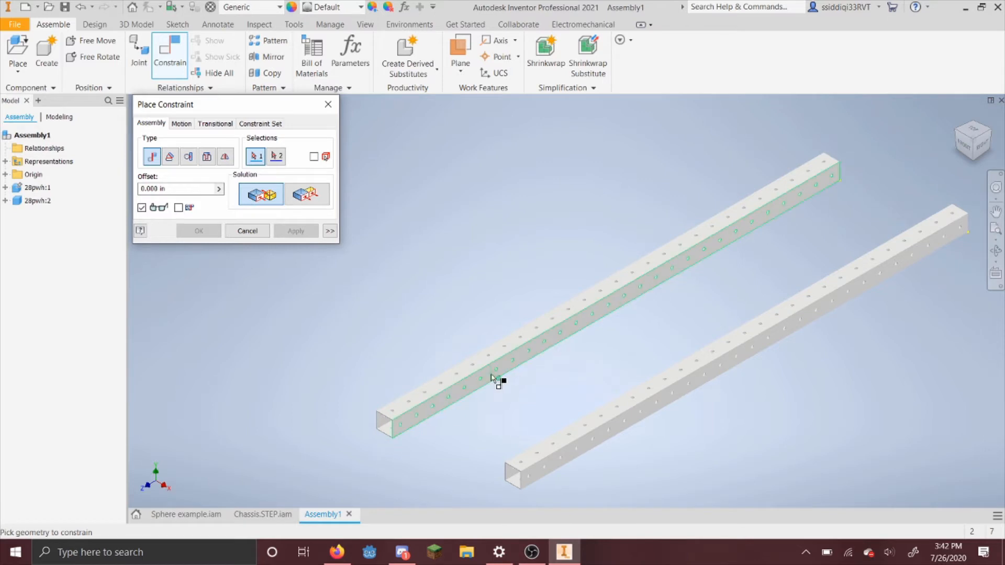
- Apply a Mate constraint with 0.000 in offset between the facing side faces of the two 28pwh poles
{"action": "left_click", "coordinate": [497, 381]}
{"action": "left_click", "coordinate": [990, 130]}
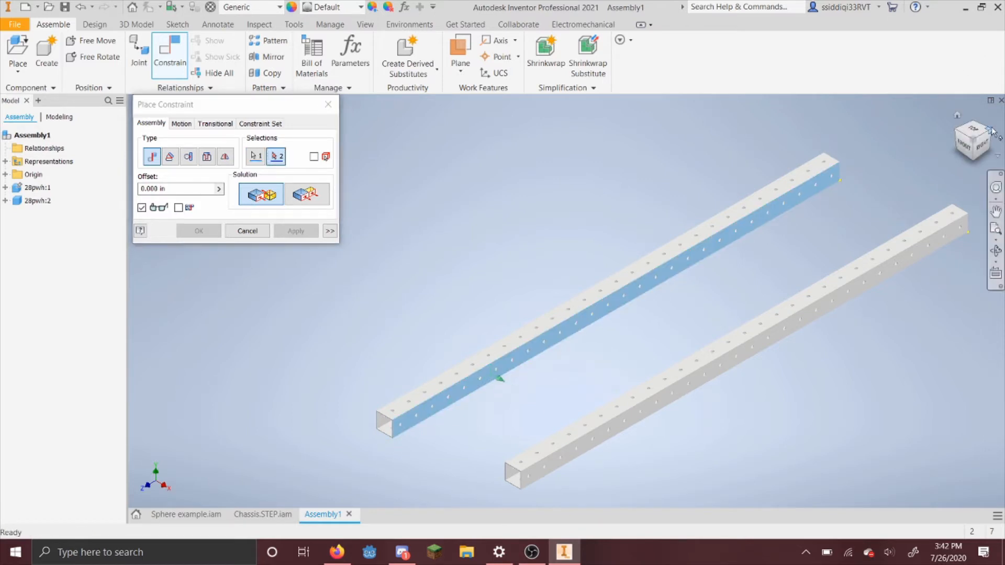
{"action": "left_click", "coordinate": [990, 130]}
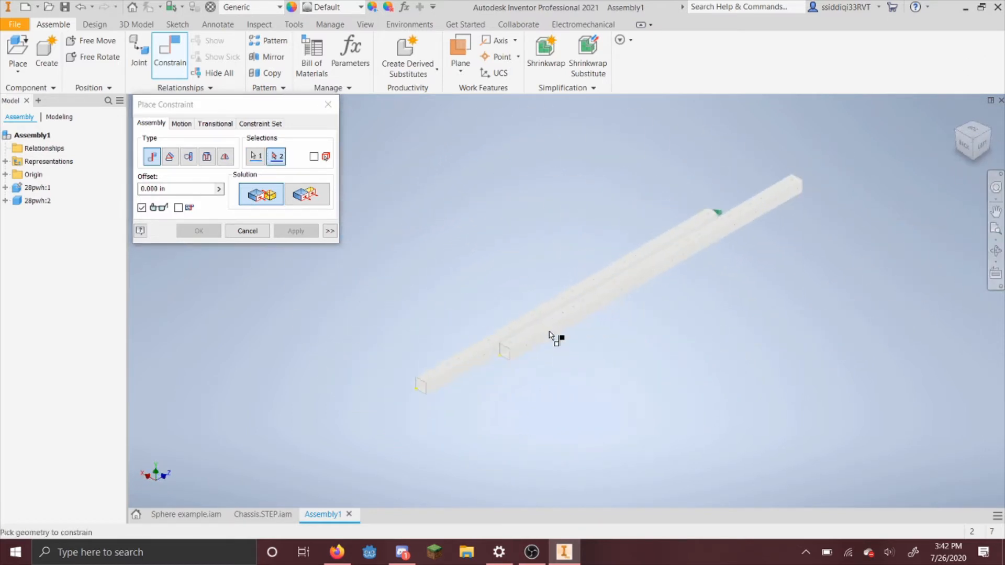
{"action": "scroll", "coordinate": [465, 375], "scroll_direction": "up", "scroll_amount": 5}
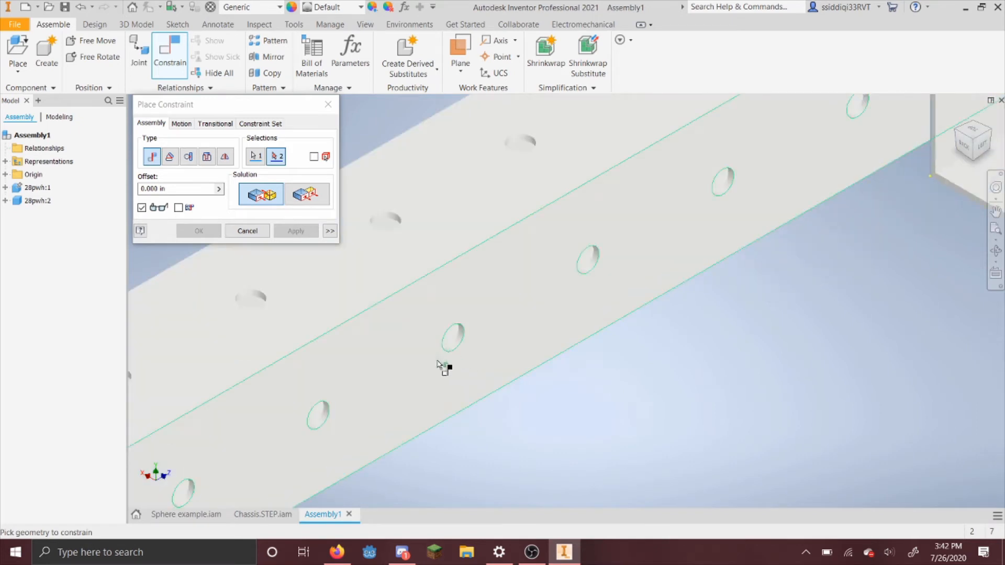
{"action": "left_click", "coordinate": [432, 363]}
{"action": "scroll", "coordinate": [551, 342], "scroll_direction": "down", "scroll_amount": 5}
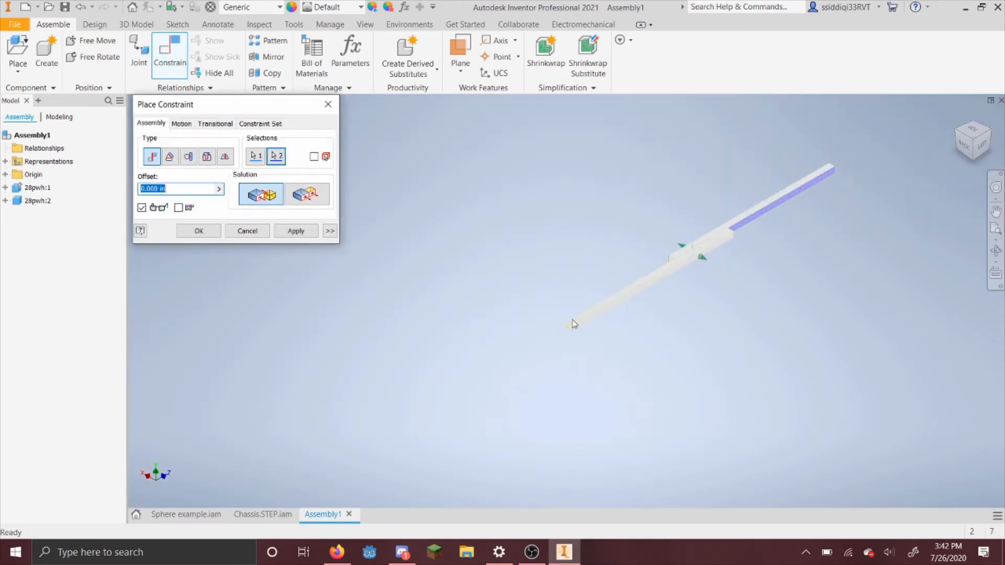
{"action": "left_click", "coordinate": [296, 230]}
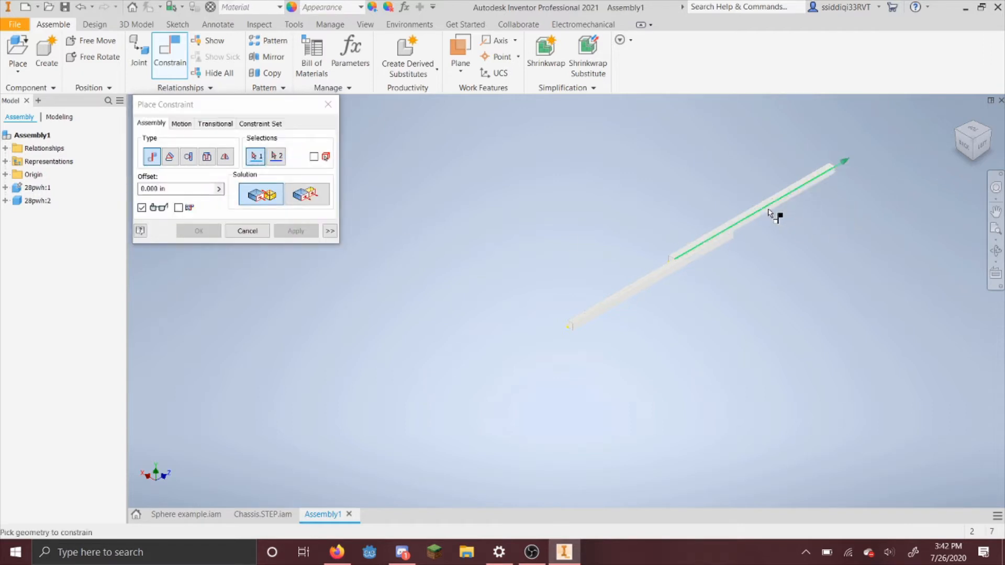
- Constrain the top faces of the two poles with a Flush solution at 0.000 in offset, and slide the second pole along the first
{"action": "left_click_drag", "start_coordinate": [755, 209], "coordinate": [653, 273]}
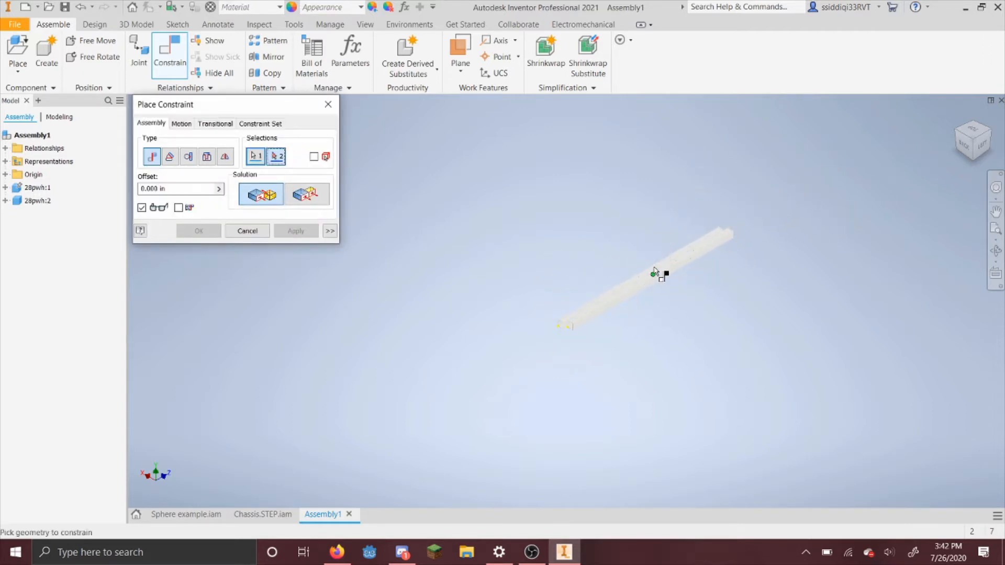
{"action": "left_click", "coordinate": [307, 194]}
{"action": "scroll", "coordinate": [631, 314], "scroll_direction": "up", "scroll_amount": 5}
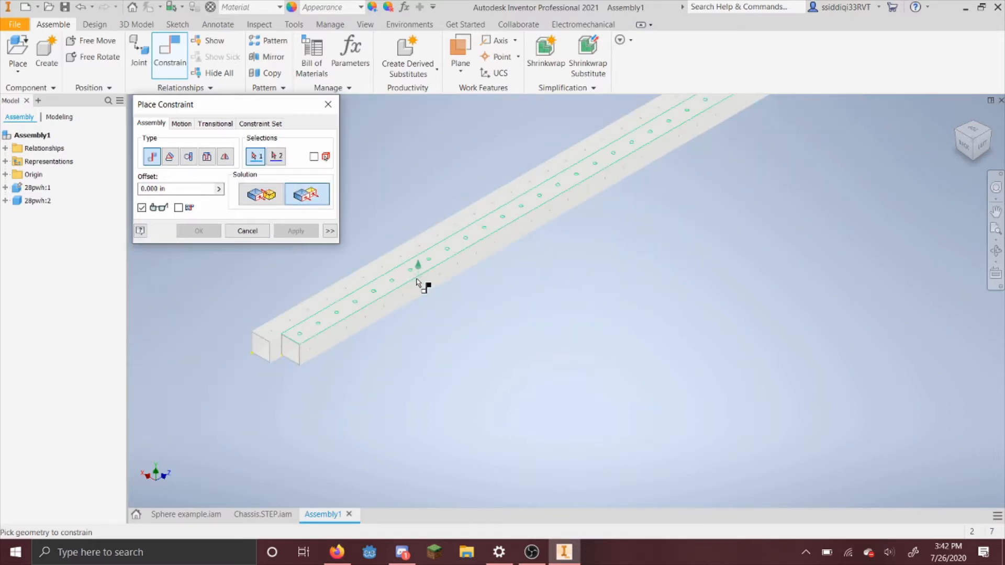
{"action": "left_click", "coordinate": [400, 278]}
{"action": "left_click", "coordinate": [374, 270]}
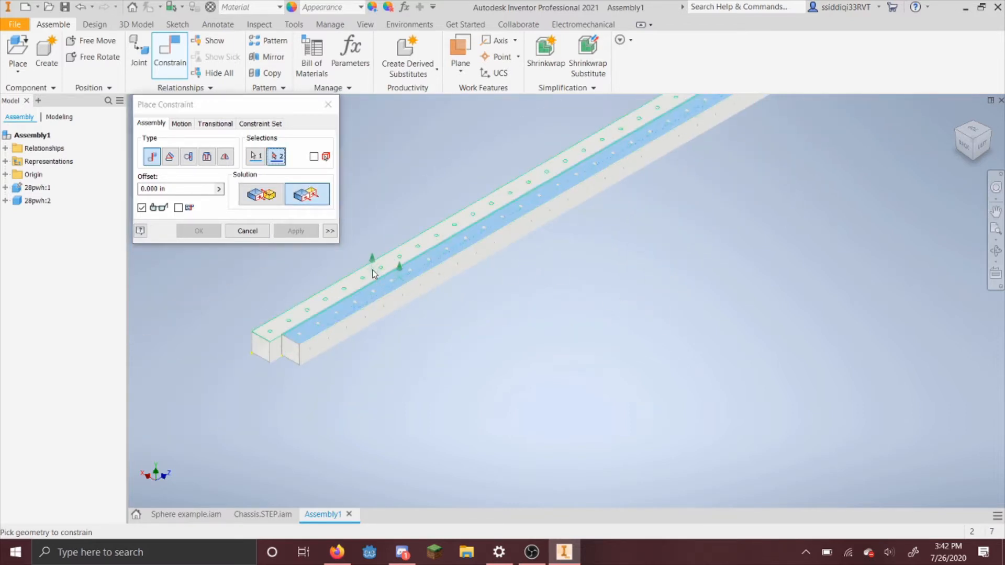
{"action": "left_click", "coordinate": [296, 231]}
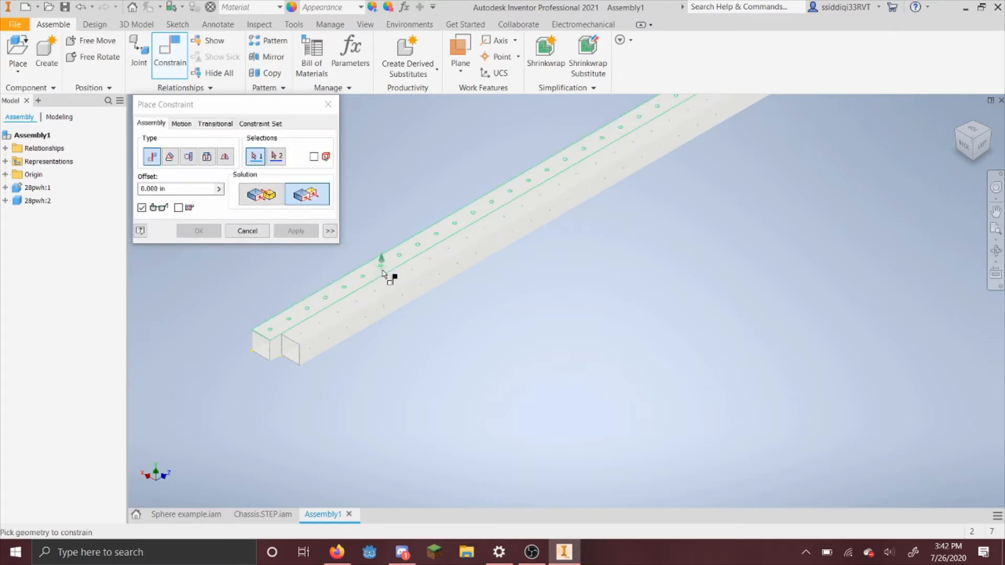
{"action": "key", "text": "Escape"}
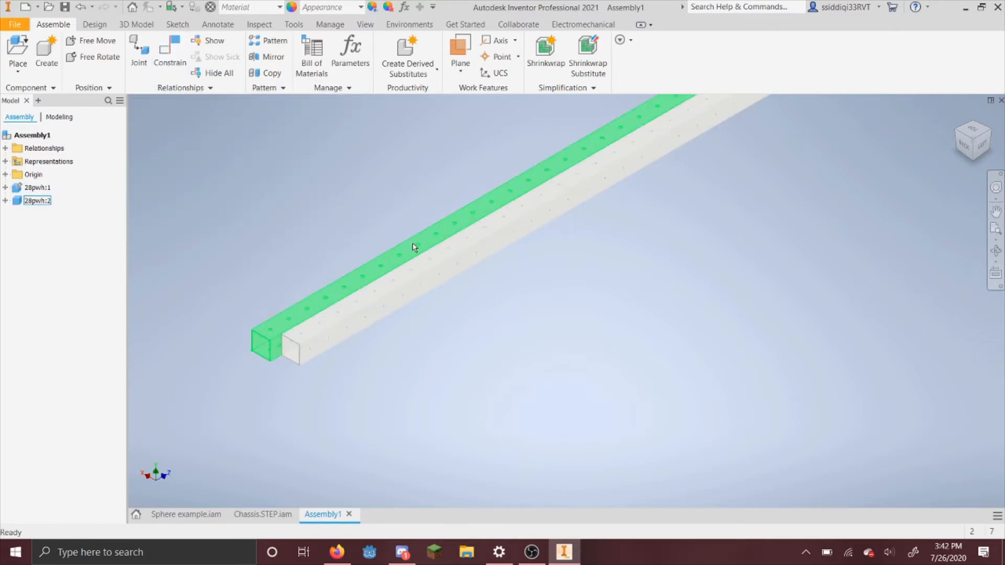
{"action": "left_click_drag", "start_coordinate": [410, 250], "coordinate": [444, 324]}
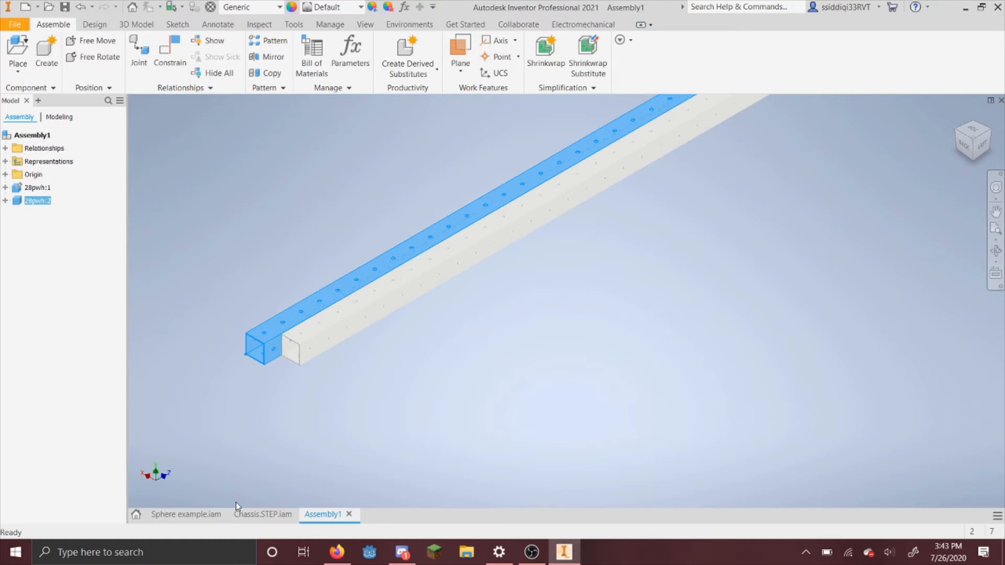
- In Sphere example.iam, try mating the blue sphere to the gray sphere at their centers, then cancel the constraint
{"action": "left_click", "coordinate": [184, 516]}
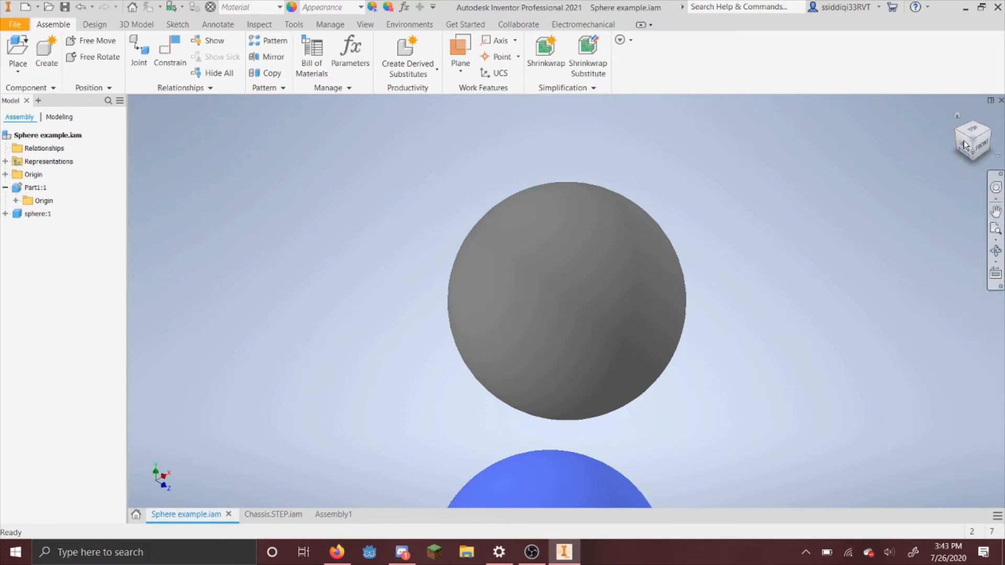
{"action": "left_click", "coordinate": [956, 115]}
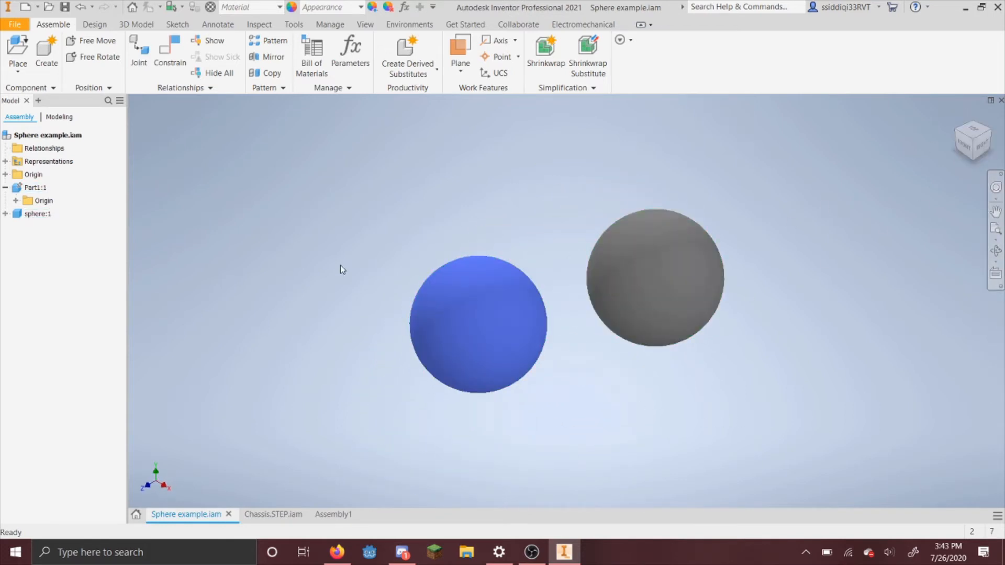
{"action": "left_click", "coordinate": [170, 52]}
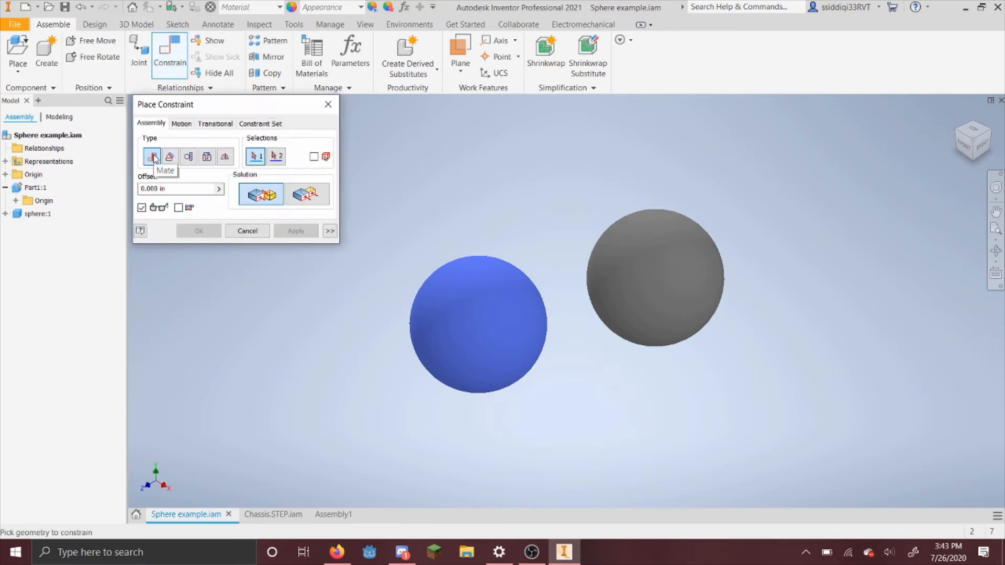
{"action": "left_click", "coordinate": [477, 323]}
{"action": "left_click", "coordinate": [654, 278]}
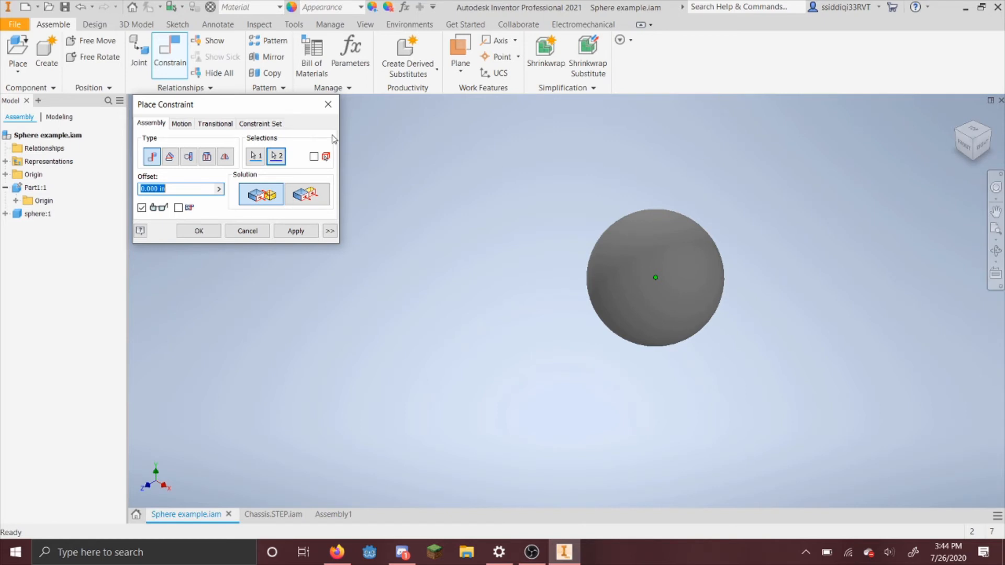
{"action": "left_click", "coordinate": [303, 201]}
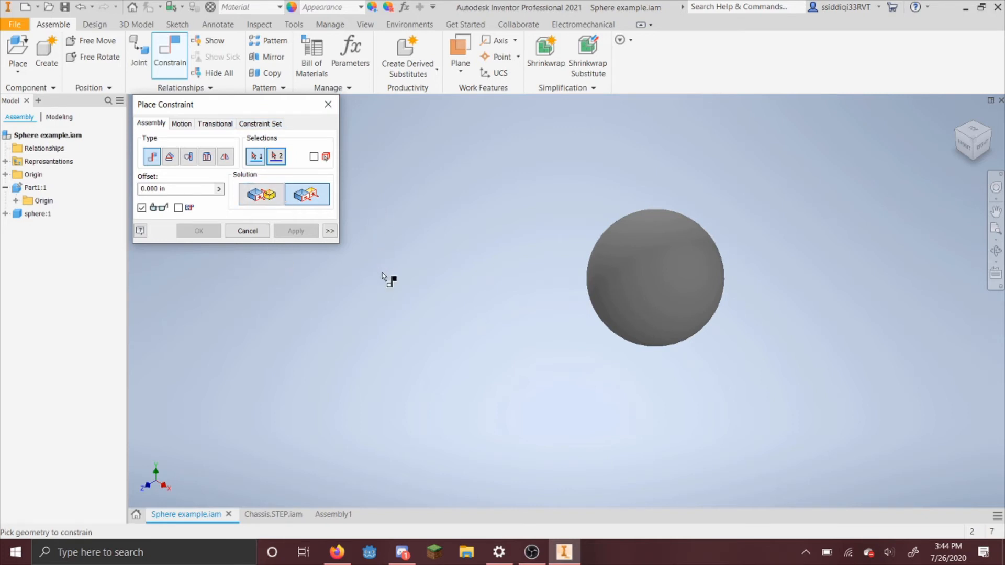
{"action": "left_click", "coordinate": [328, 104]}
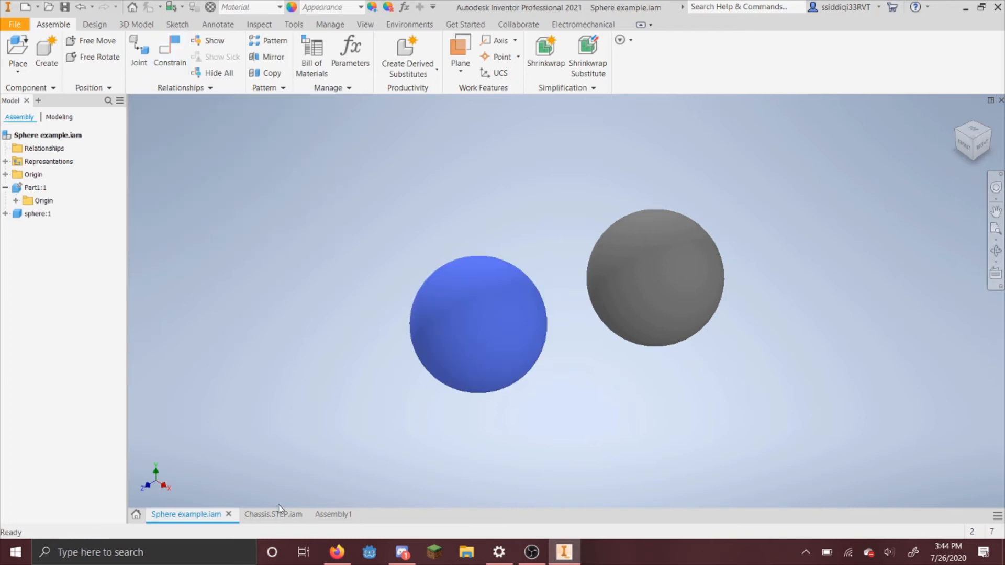
- Switch to Chassis.STEP.iam and examine how the holed poles meet at the frame's corners and crossbar joints
{"action": "mouse_move", "coordinate": [280, 518]}
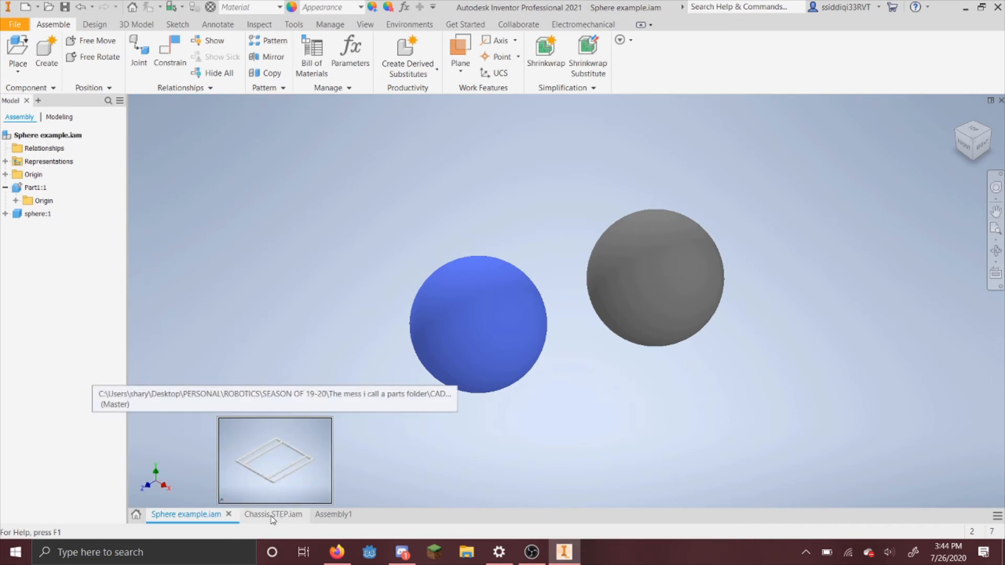
{"action": "left_click", "coordinate": [272, 517]}
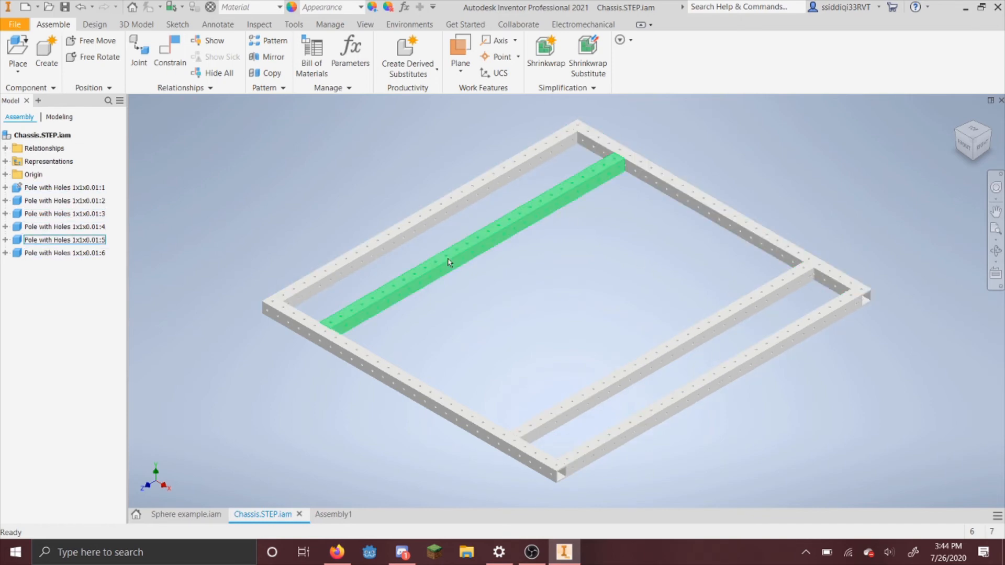
{"action": "scroll", "coordinate": [435, 261], "scroll_direction": "down", "scroll_amount": 5}
{"action": "scroll", "coordinate": [600, 335], "scroll_direction": "up", "scroll_amount": 5}
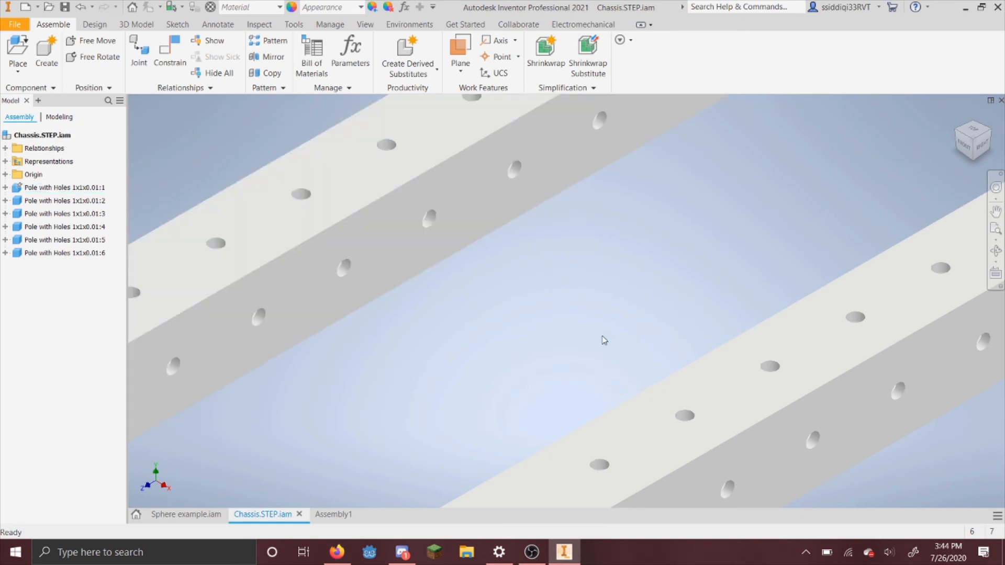
{"action": "scroll", "coordinate": [645, 353], "scroll_direction": "down", "scroll_amount": 5}
{"action": "scroll", "coordinate": [283, 350], "scroll_direction": "up", "scroll_amount": 5}
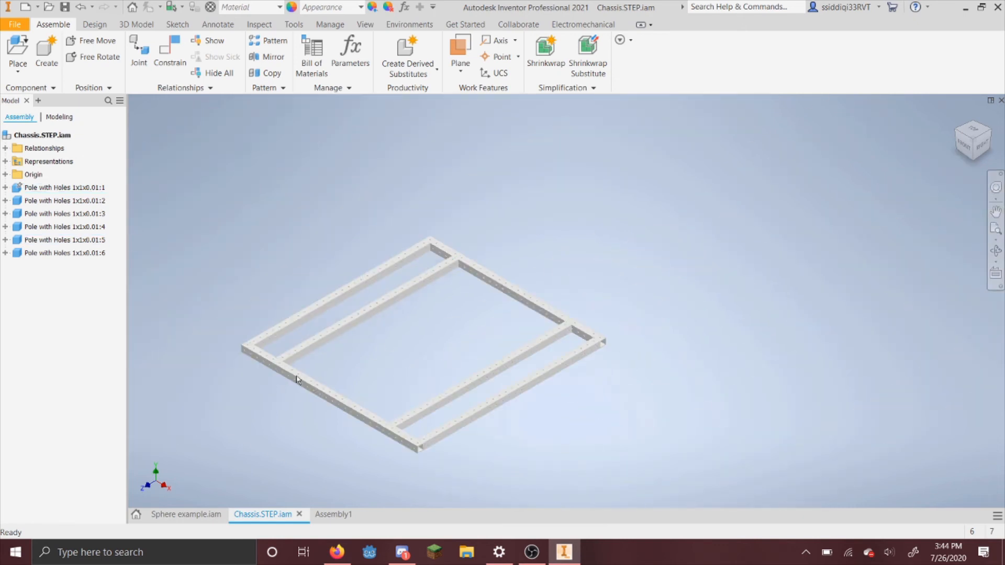
{"action": "scroll", "coordinate": [281, 362], "scroll_direction": "down", "scroll_amount": 6}
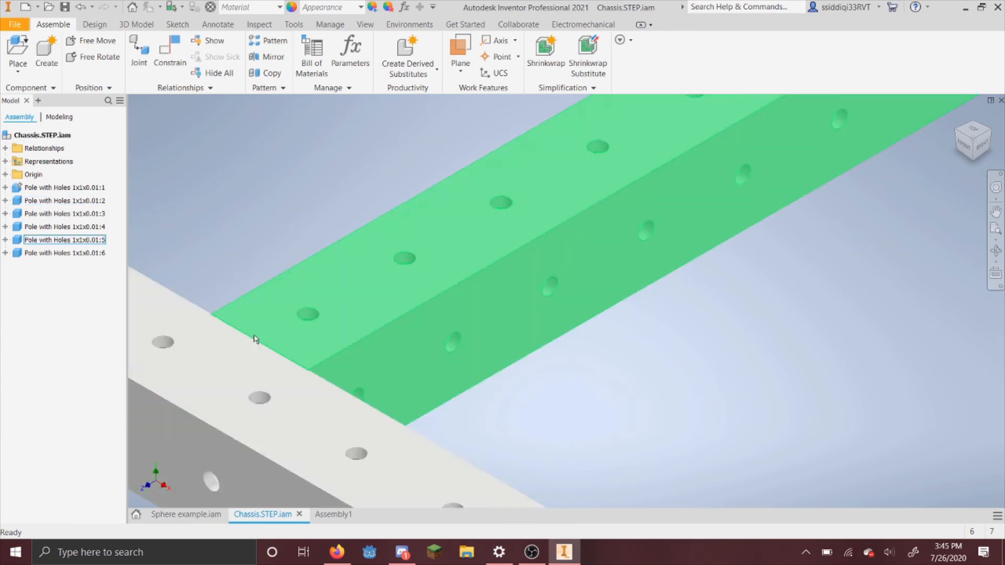
{"action": "scroll", "coordinate": [519, 345], "scroll_direction": "up", "scroll_amount": 10}
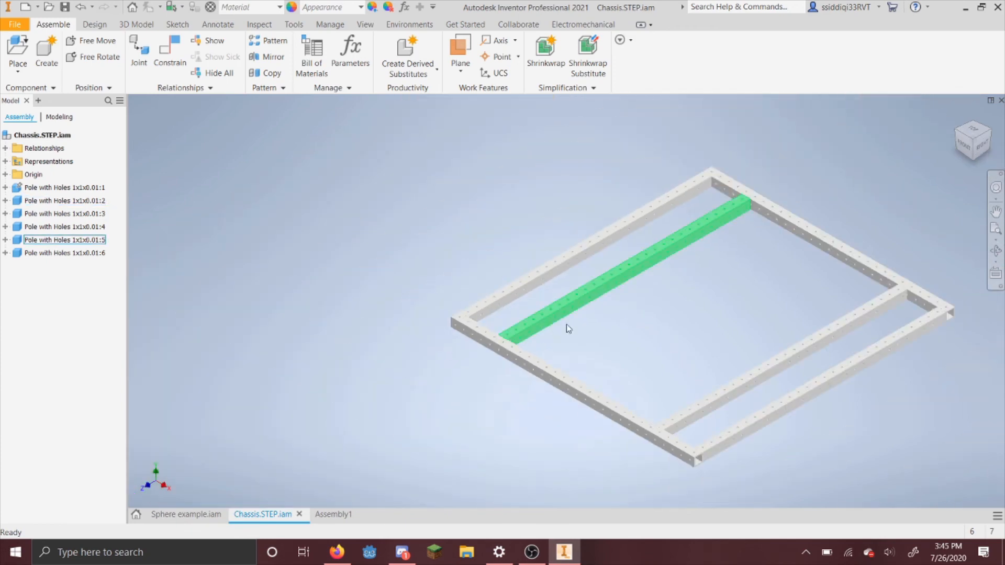
{"action": "scroll", "coordinate": [576, 329], "scroll_direction": "down", "scroll_amount": 7}
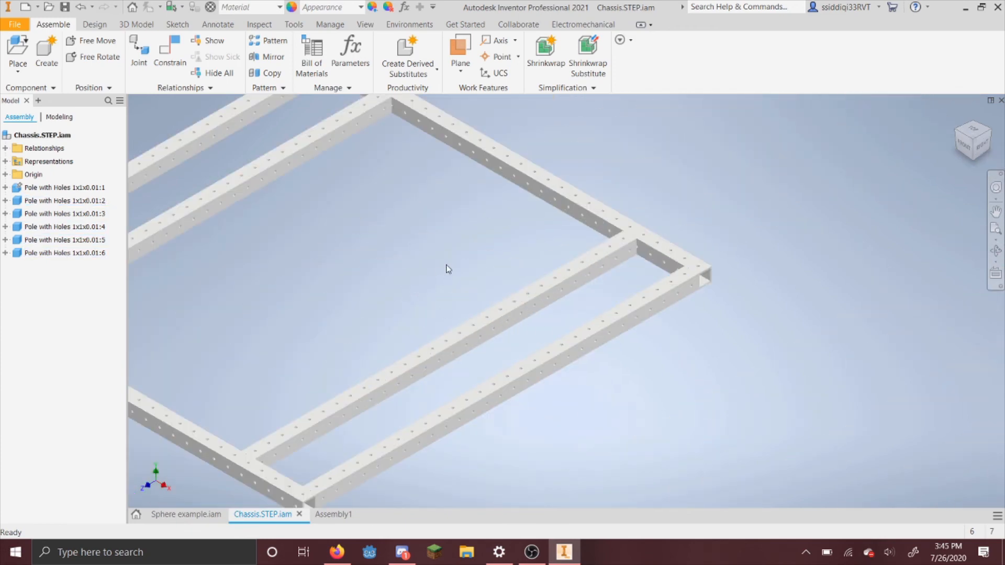